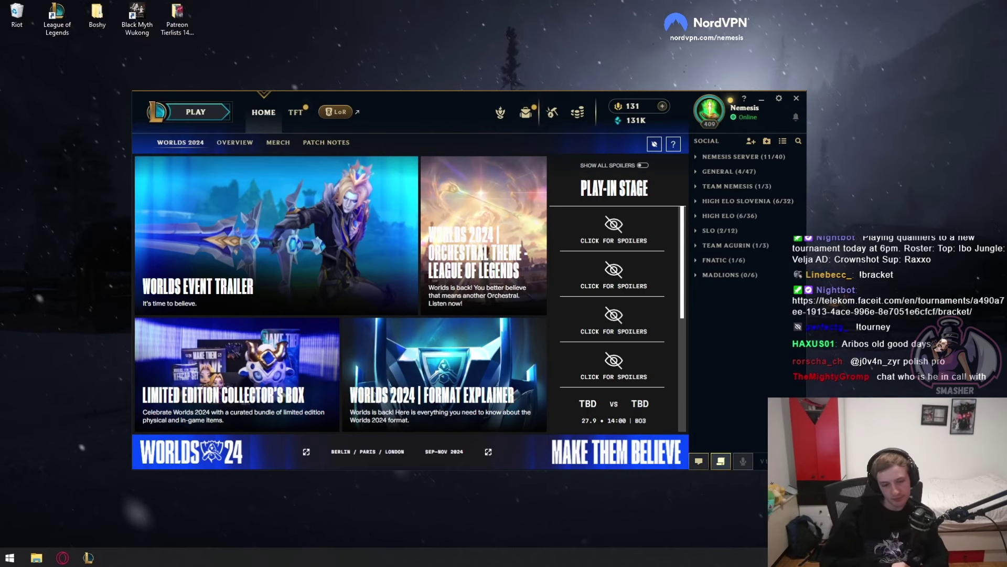
Set aside the Draftlol draft page to reveal the League client, then nudge the client window slightly left.
left_click(63, 558)
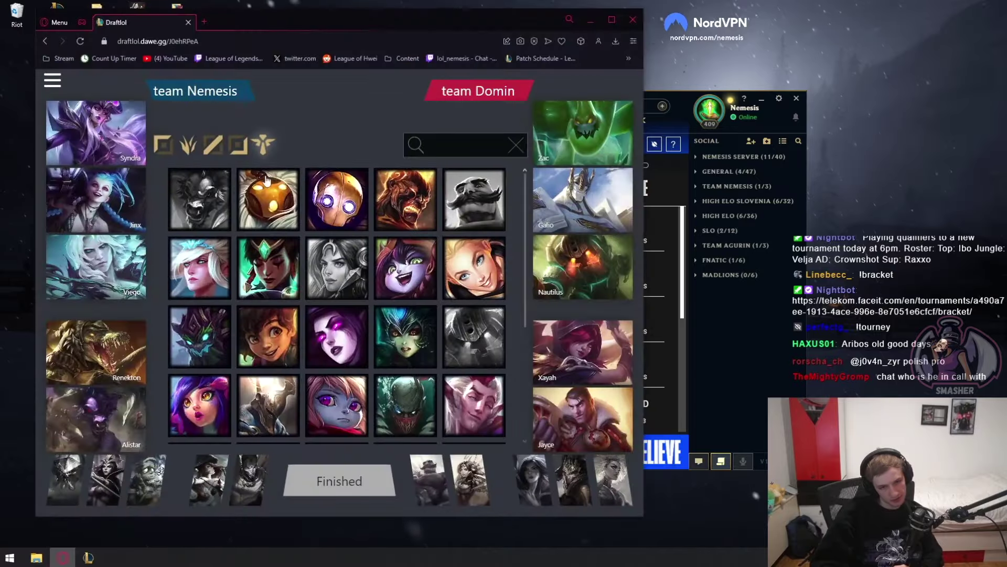
left_click(628, 13)
left_click_drag(418, 100, 401, 106)
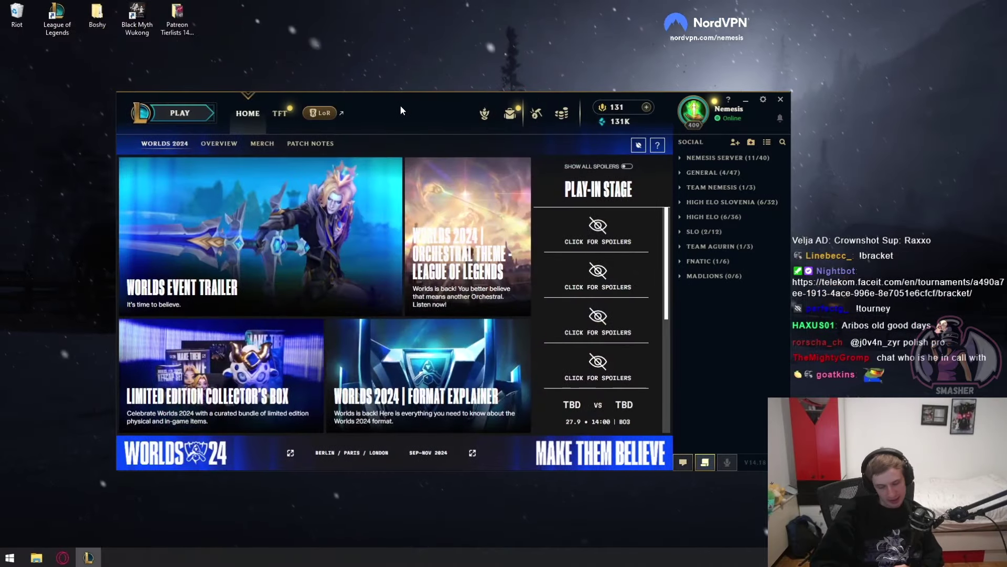